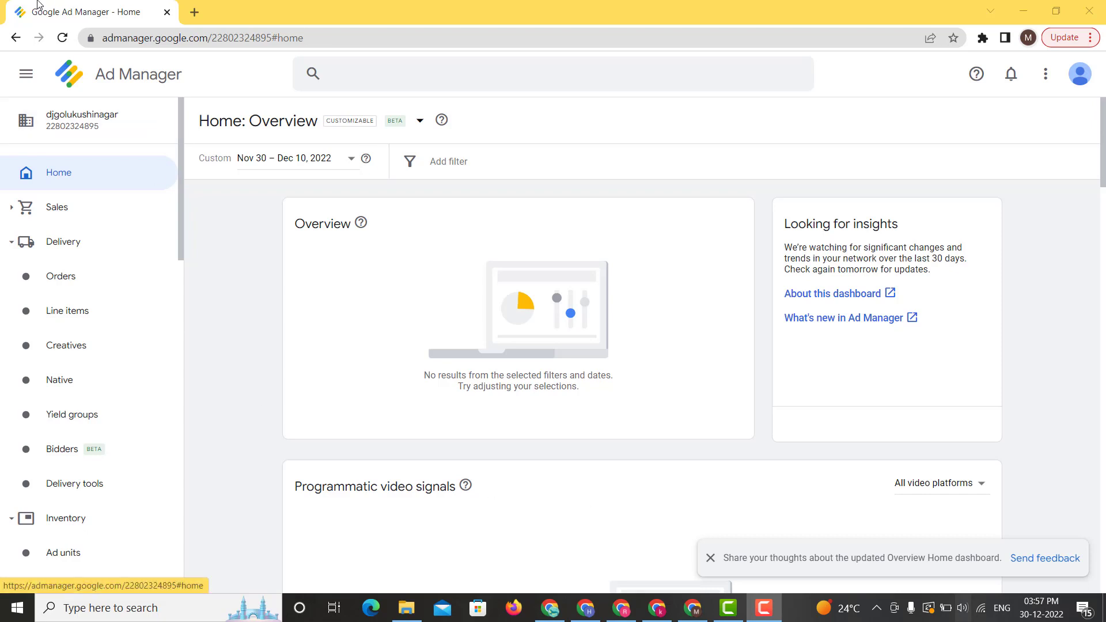
Step: Reload the Home overview page and look through the entries of the Admin and Sales sections
{"action": "left_click", "coordinate": [63, 39]}
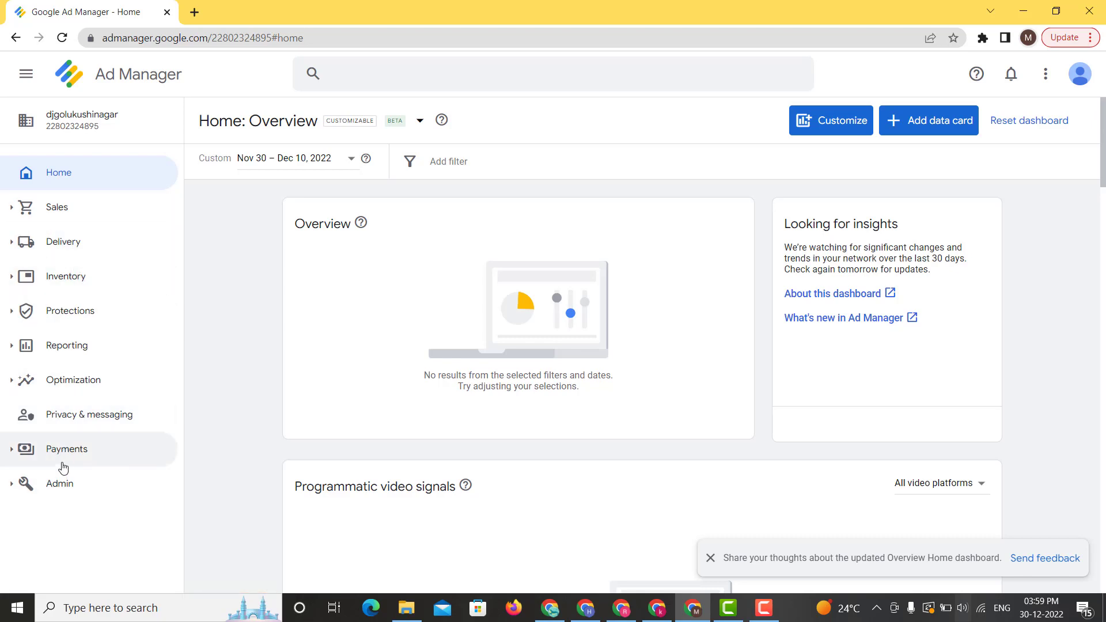
{"action": "left_click", "coordinate": [60, 485]}
{"action": "scroll", "coordinate": [64, 486], "scroll_direction": "down", "scroll_amount": 6}
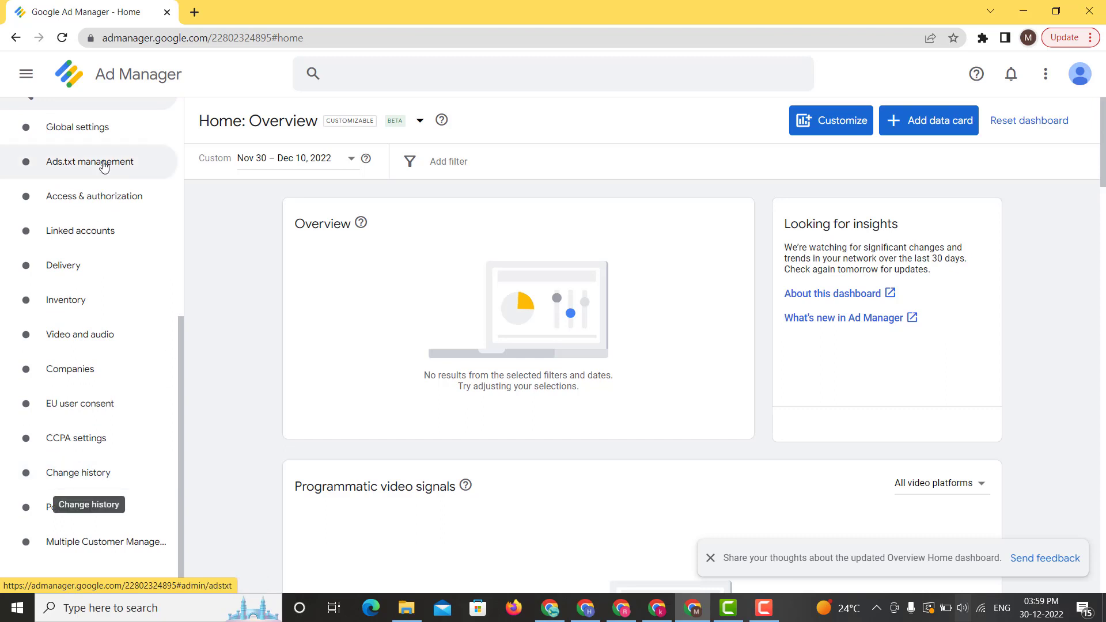
{"action": "scroll", "coordinate": [82, 276], "scroll_direction": "up", "scroll_amount": 7}
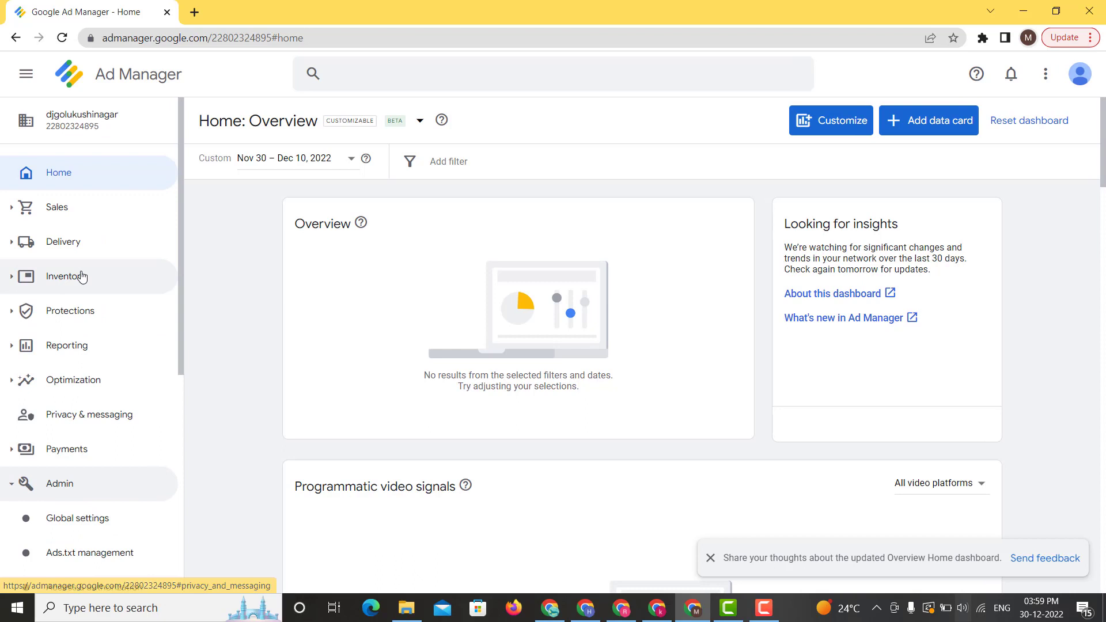
{"action": "left_click", "coordinate": [67, 207]}
{"action": "scroll", "coordinate": [68, 336], "scroll_direction": "down", "scroll_amount": 3}
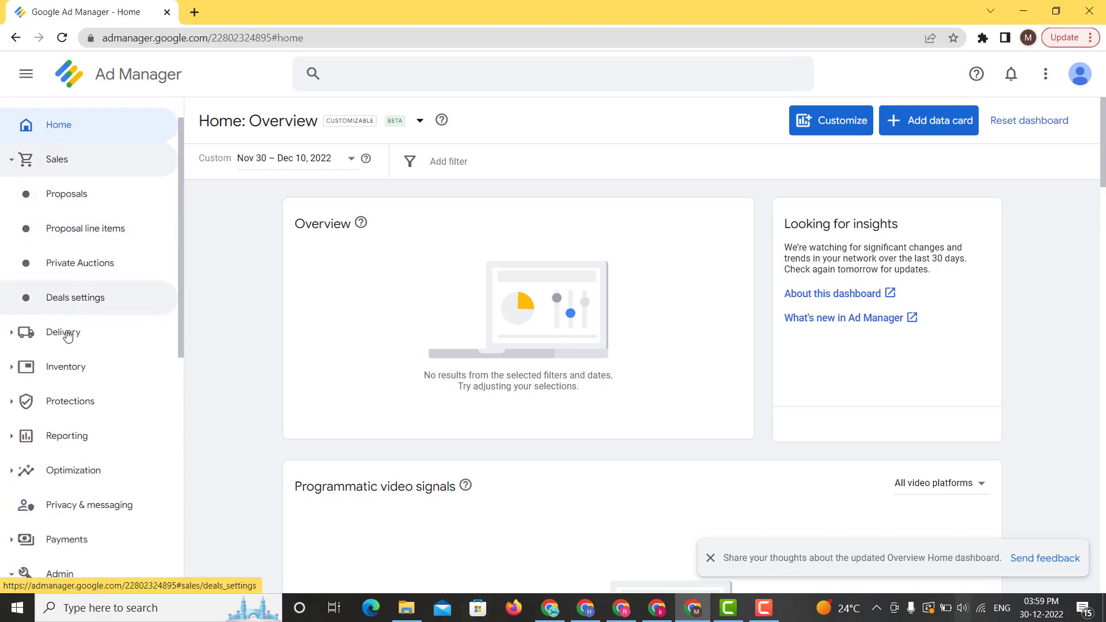
{"action": "scroll", "coordinate": [67, 336], "scroll_direction": "up", "scroll_amount": 3}
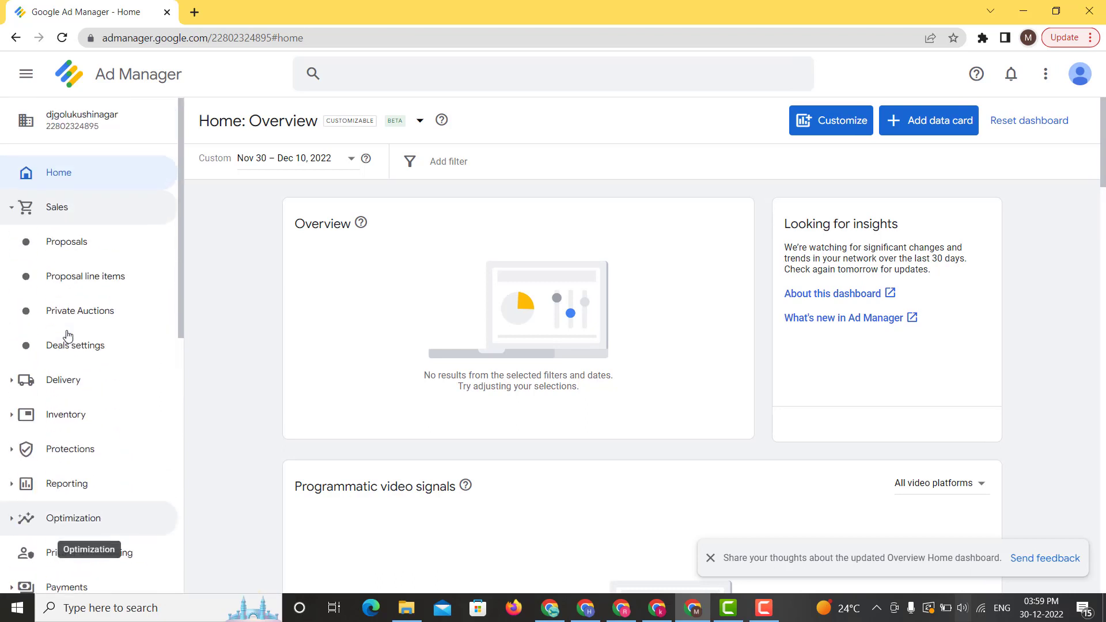
{"action": "scroll", "coordinate": [69, 394], "scroll_direction": "down", "scroll_amount": 3}
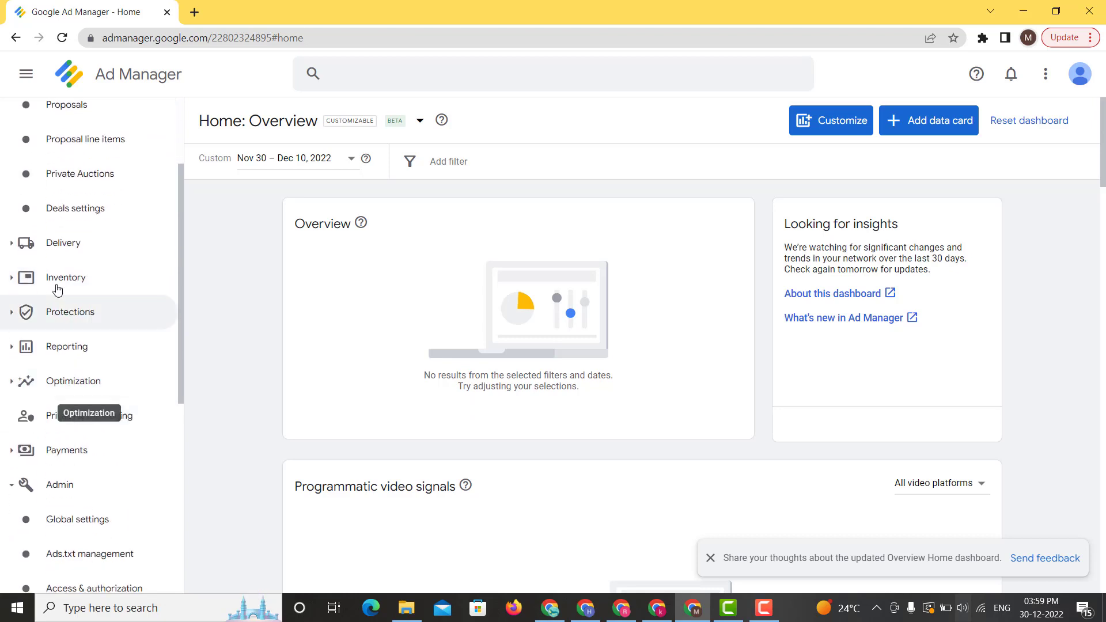
Step: Open the Bidders page from the Delivery section
{"action": "left_click", "coordinate": [57, 243]}
{"action": "scroll", "coordinate": [71, 417], "scroll_direction": "down", "scroll_amount": 5}
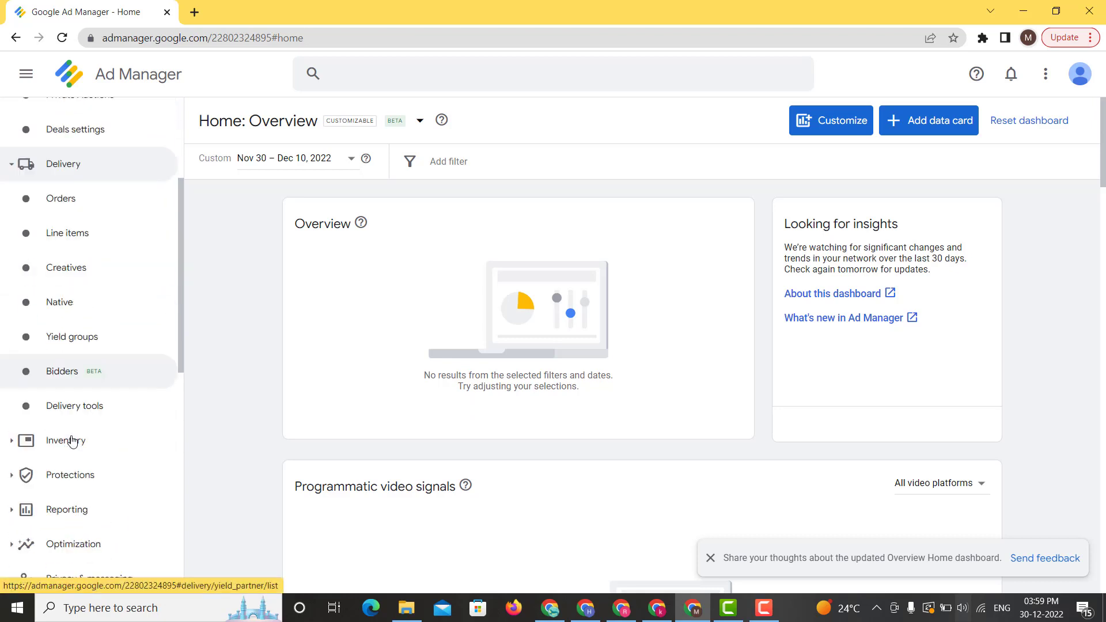
{"action": "scroll", "coordinate": [72, 441], "scroll_direction": "down", "scroll_amount": 3}
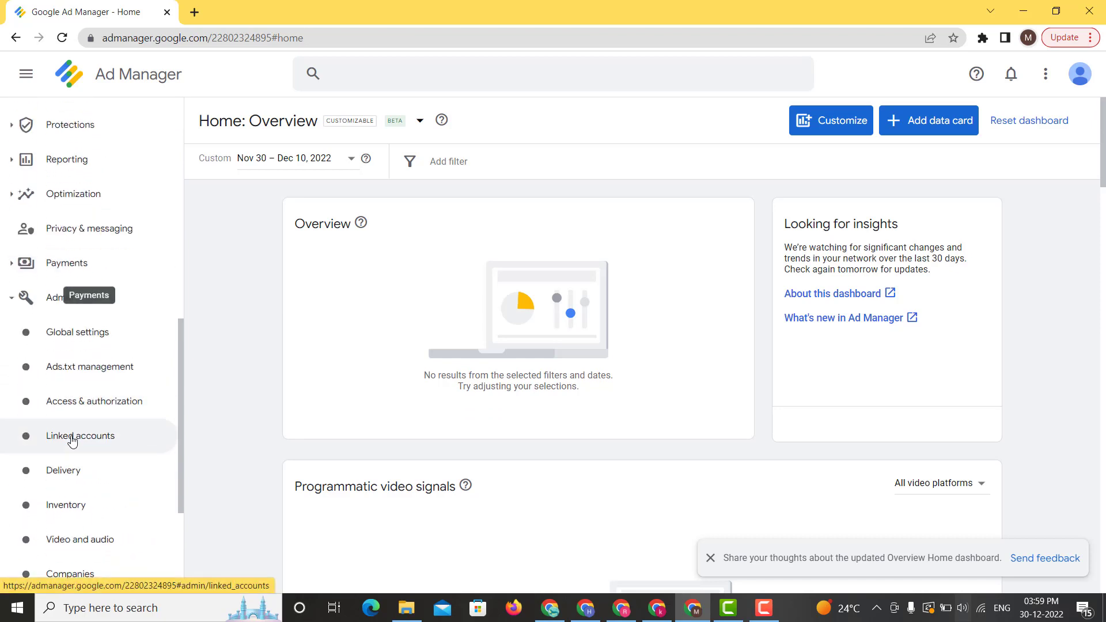
{"action": "scroll", "coordinate": [72, 440], "scroll_direction": "up", "scroll_amount": 4}
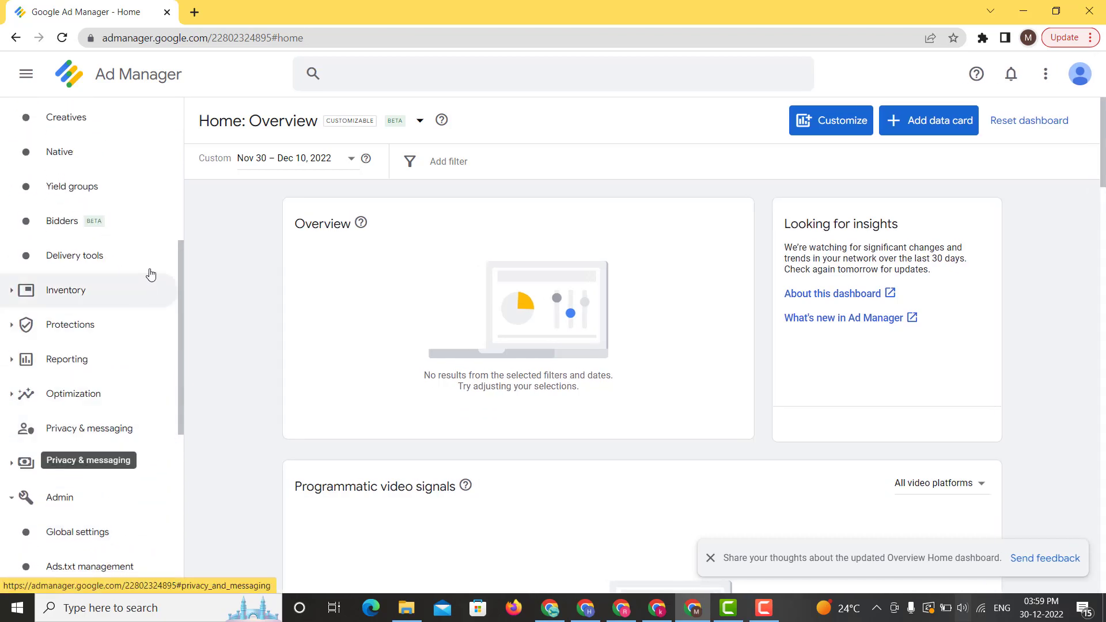
{"action": "scroll", "coordinate": [106, 223], "scroll_direction": "up", "scroll_amount": 2}
{"action": "scroll", "coordinate": [107, 225], "scroll_direction": "down", "scroll_amount": 1}
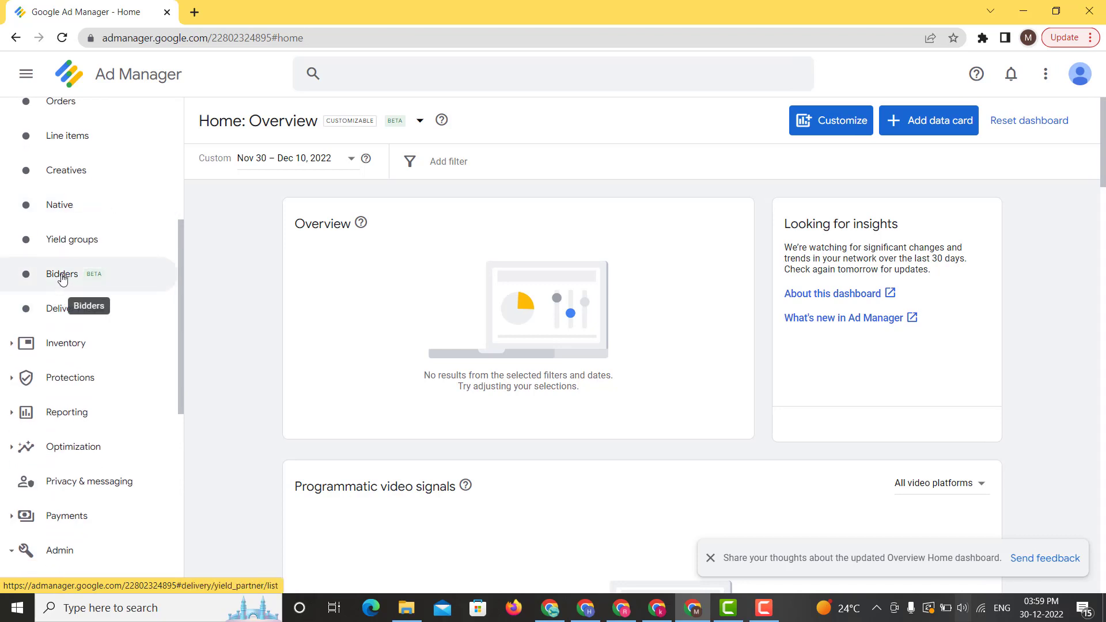
{"action": "left_click", "coordinate": [62, 279]}
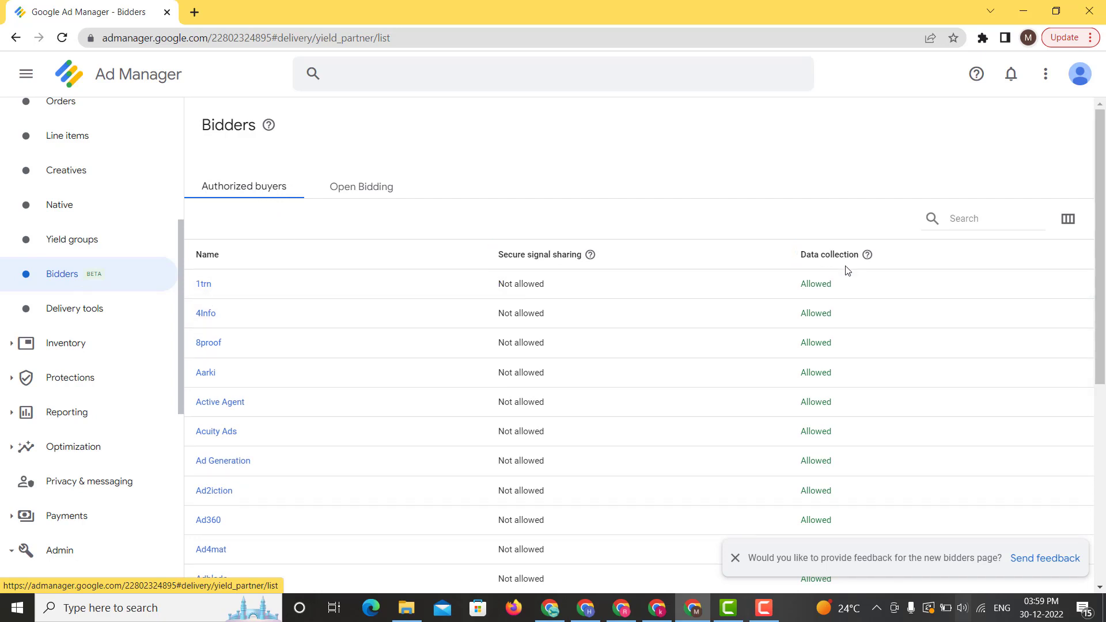
Step: Examine the list of authorized buyers with their secure signal sharing and data collection permissions
{"action": "scroll", "coordinate": [795, 427], "scroll_direction": "down", "scroll_amount": 3}
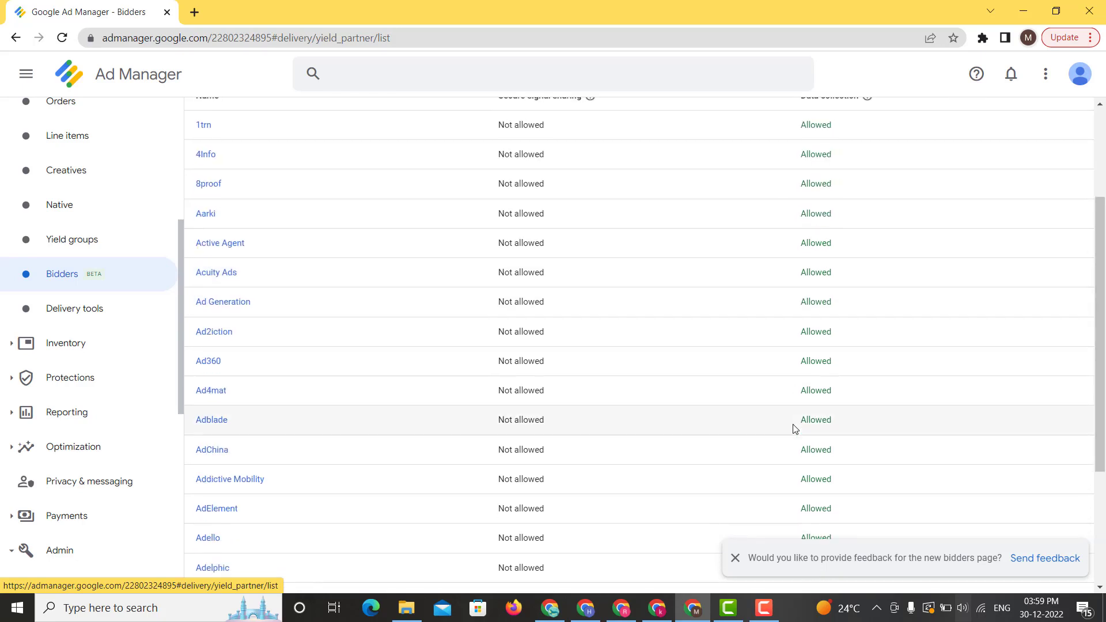
{"action": "scroll", "coordinate": [795, 429], "scroll_direction": "down", "scroll_amount": 4}
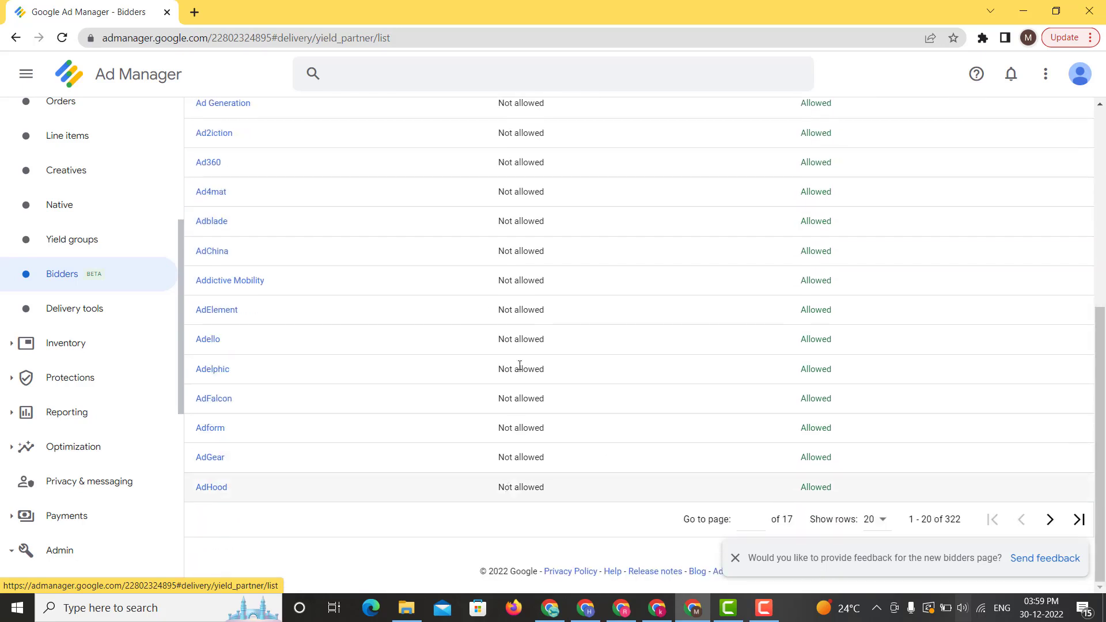
{"action": "scroll", "coordinate": [541, 322], "scroll_direction": "up", "scroll_amount": 7}
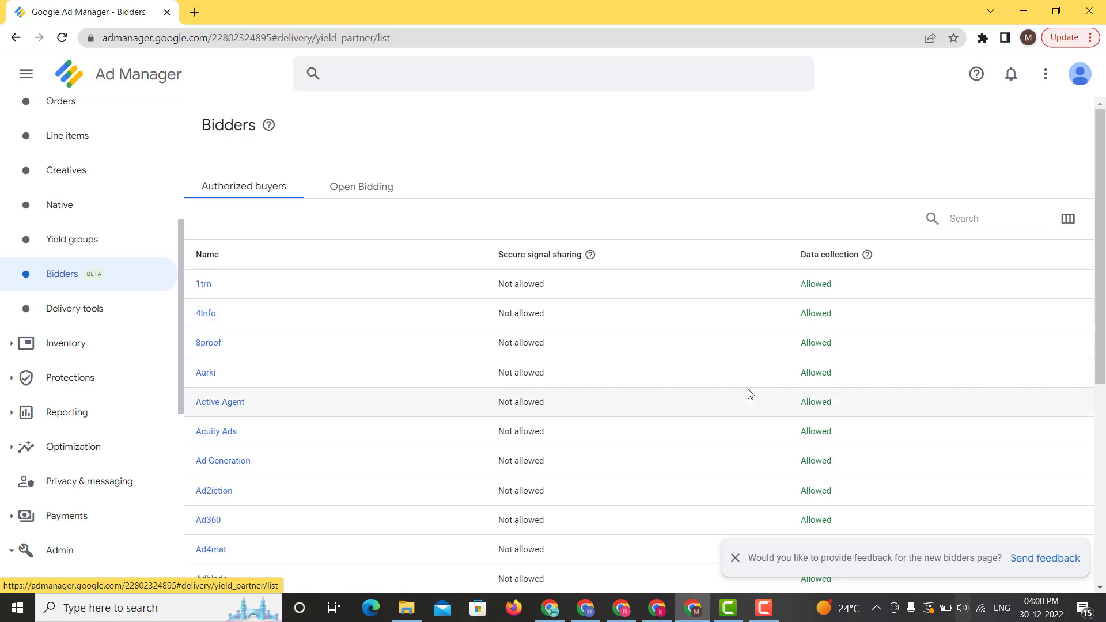
{"action": "scroll", "coordinate": [275, 416], "scroll_direction": "down", "scroll_amount": 3}
{"action": "scroll", "coordinate": [275, 416], "scroll_direction": "down", "scroll_amount": 3}
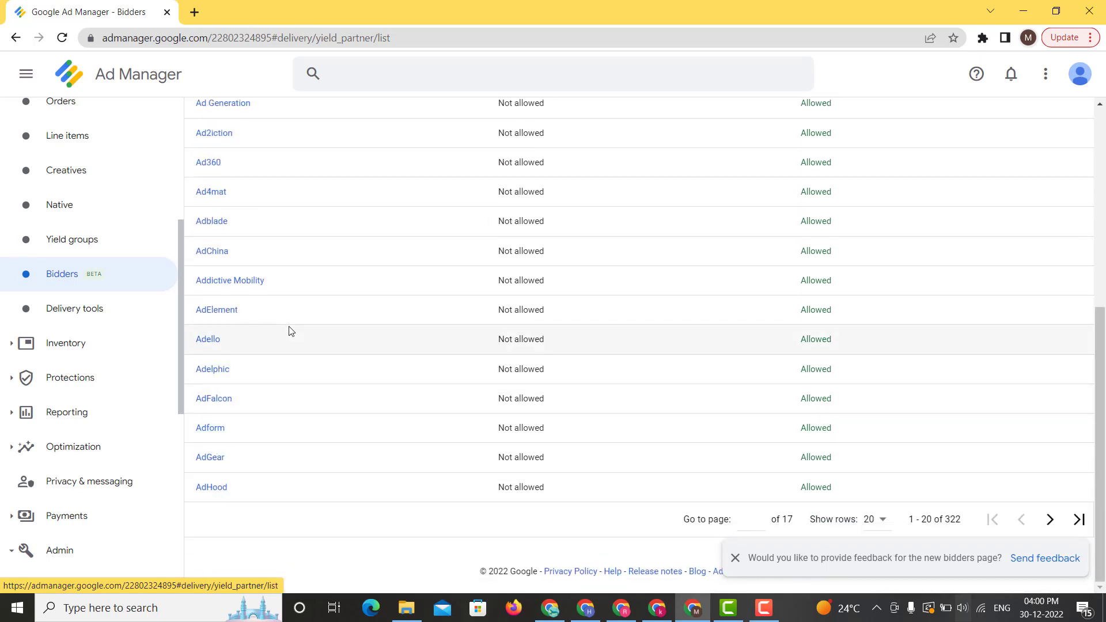
{"action": "scroll", "coordinate": [291, 331], "scroll_direction": "up", "scroll_amount": 6}
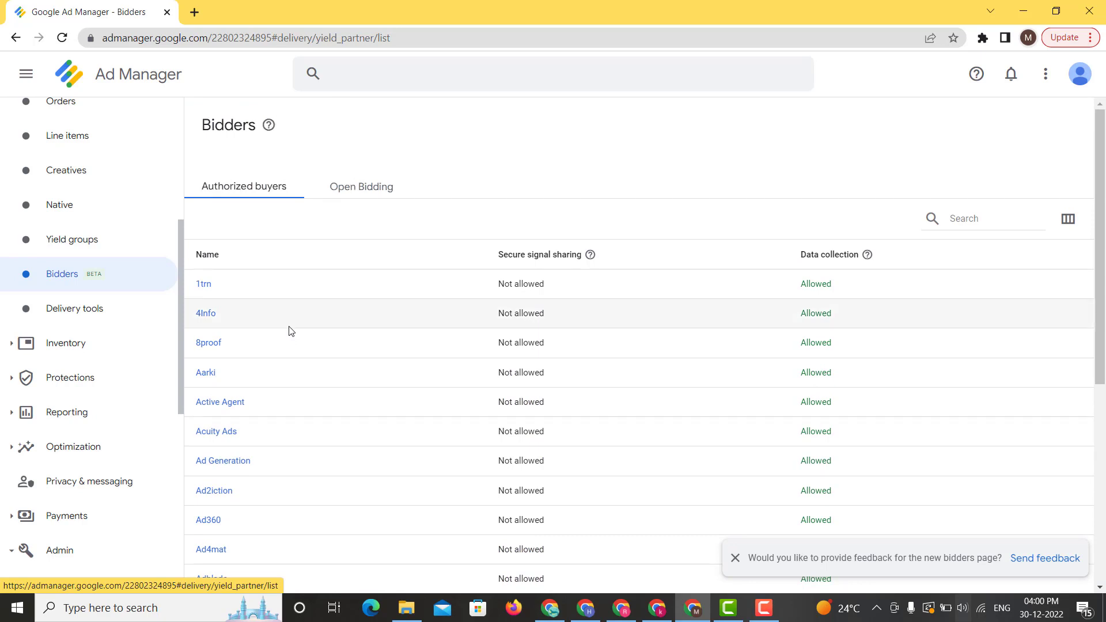
{"action": "scroll", "coordinate": [291, 331], "scroll_direction": "down", "scroll_amount": 1}
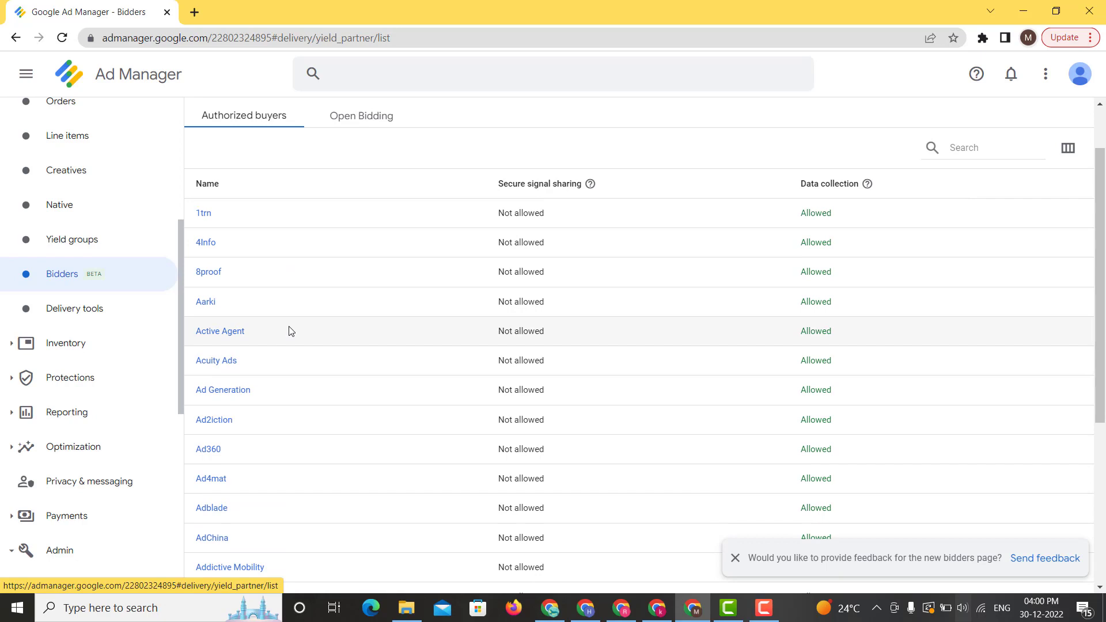
{"action": "scroll", "coordinate": [395, 165], "scroll_direction": "up", "scroll_amount": 1}
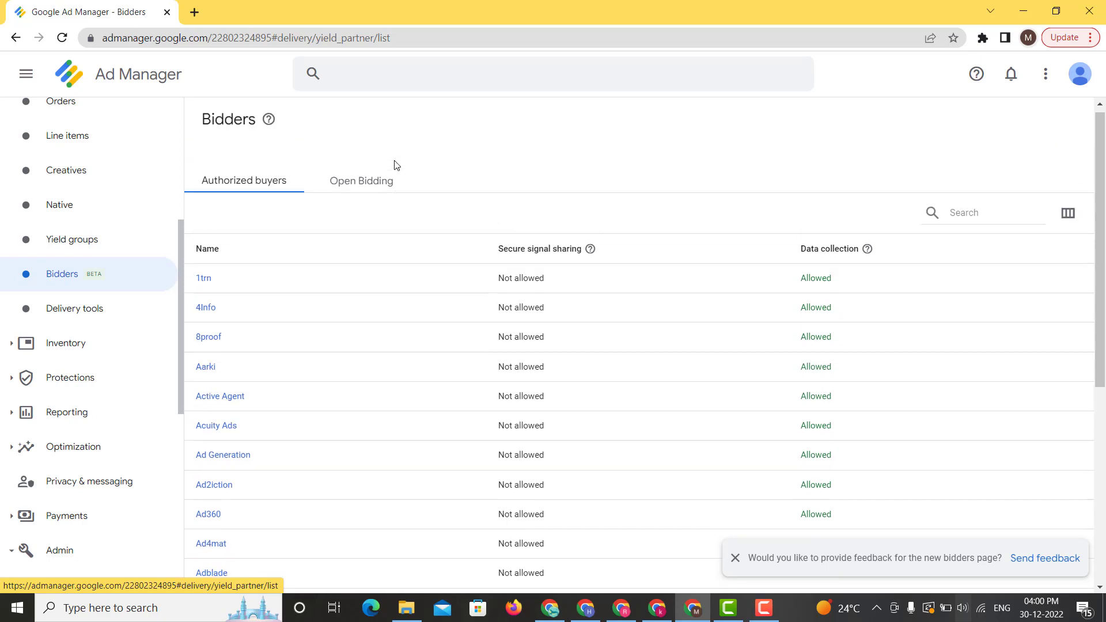
Step: Read through the Open Bidding beta terms for the network and accept them
{"action": "left_click", "coordinate": [375, 183]}
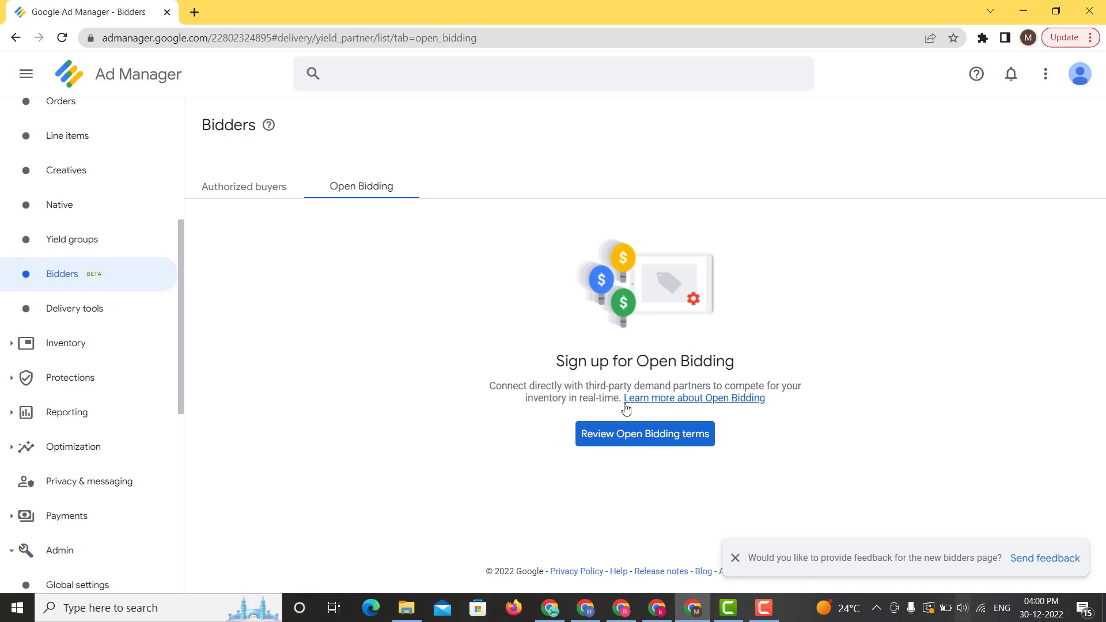
{"action": "left_click", "coordinate": [661, 442]}
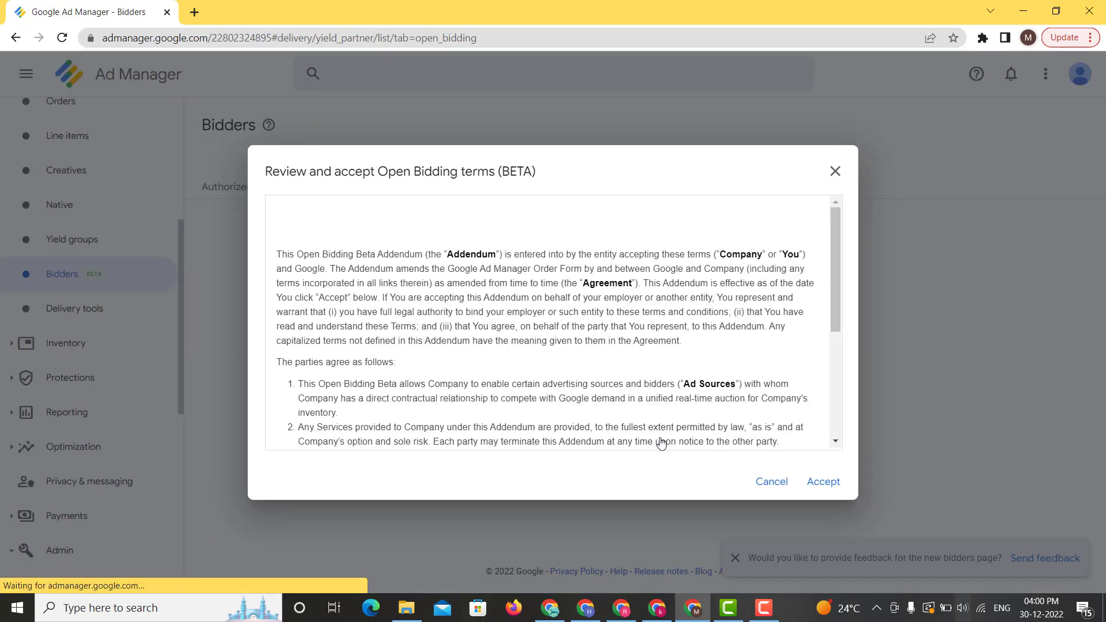
{"action": "scroll", "coordinate": [613, 339], "scroll_direction": "down", "scroll_amount": 4}
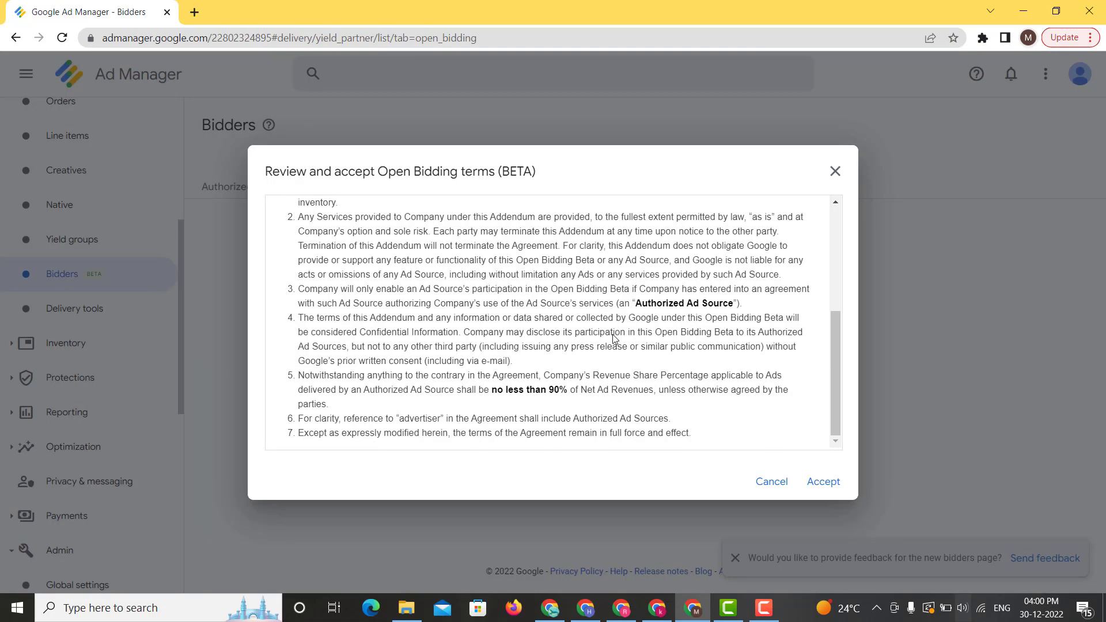
{"action": "scroll", "coordinate": [614, 339], "scroll_direction": "up", "scroll_amount": 5}
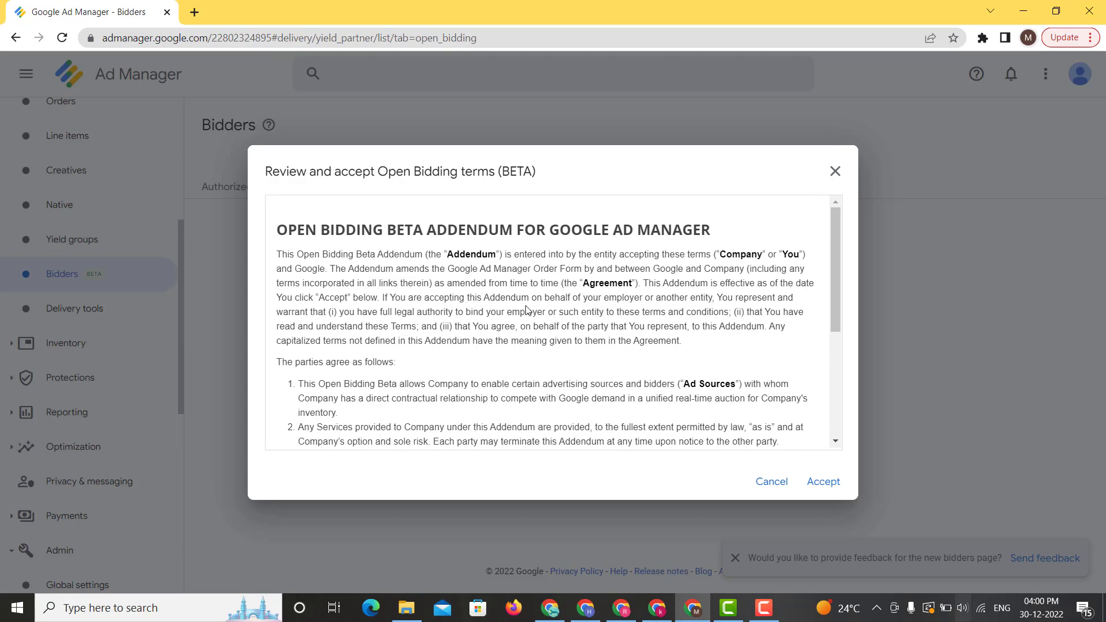
{"action": "scroll", "coordinate": [526, 310], "scroll_direction": "down", "scroll_amount": 4}
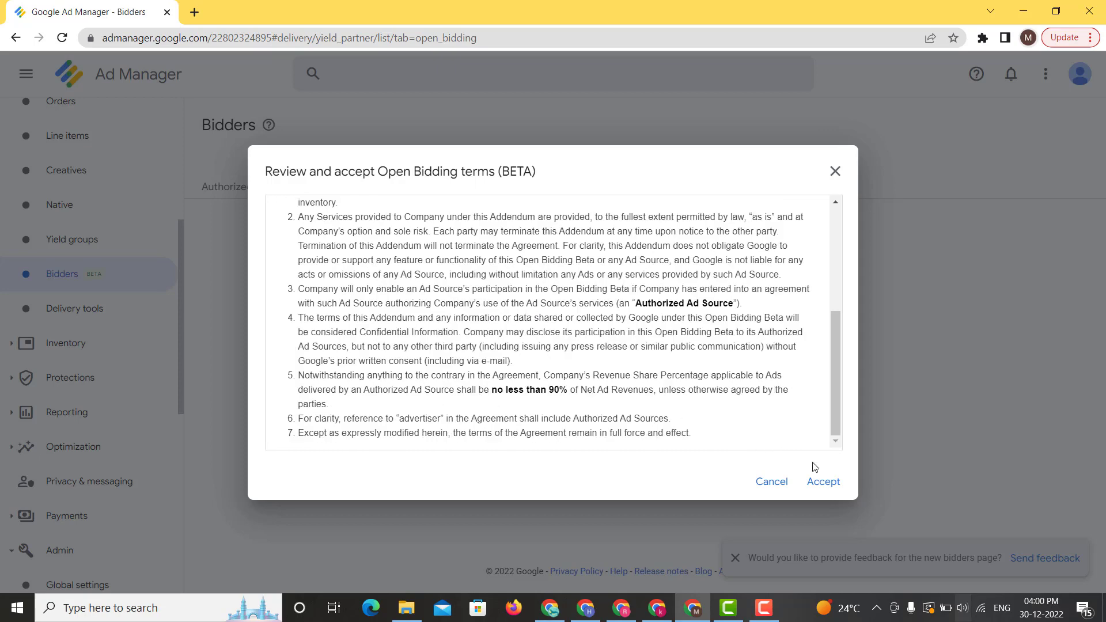
{"action": "left_click", "coordinate": [833, 491]}
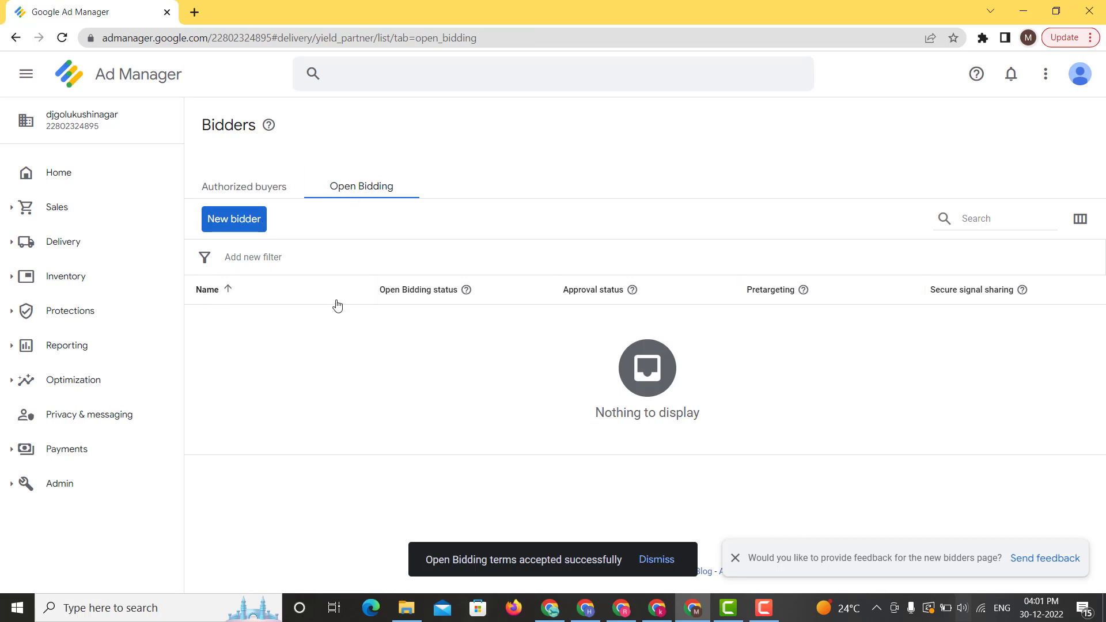
Step: Start a new Open Bidding bidder, look through the supported bidders, and close the form without choosing one
{"action": "left_click", "coordinate": [238, 219]}
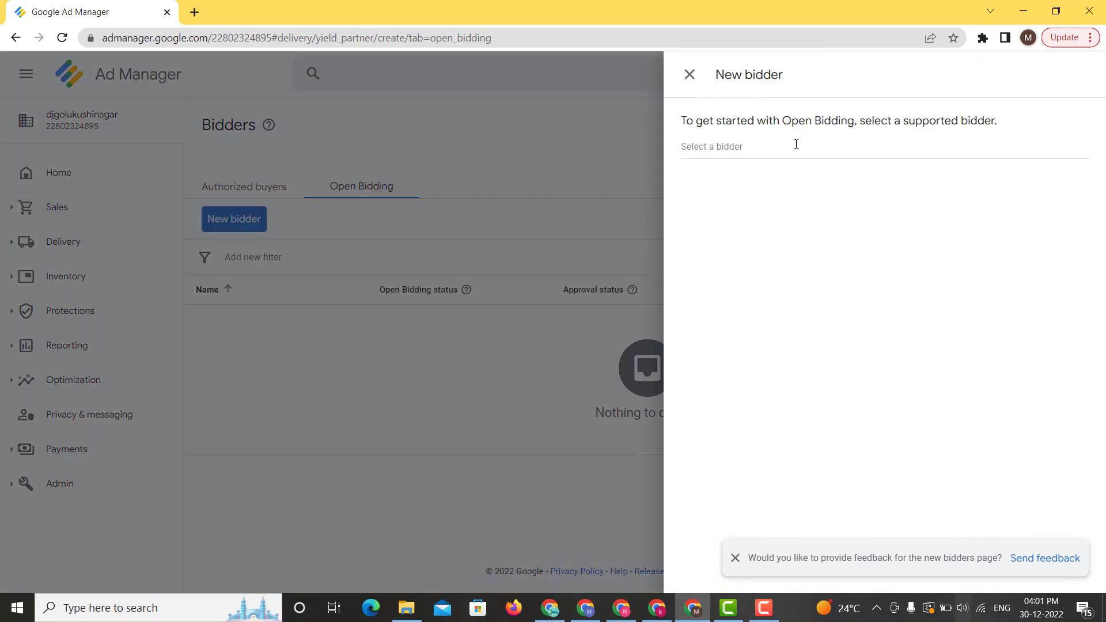
{"action": "left_click", "coordinate": [796, 144]}
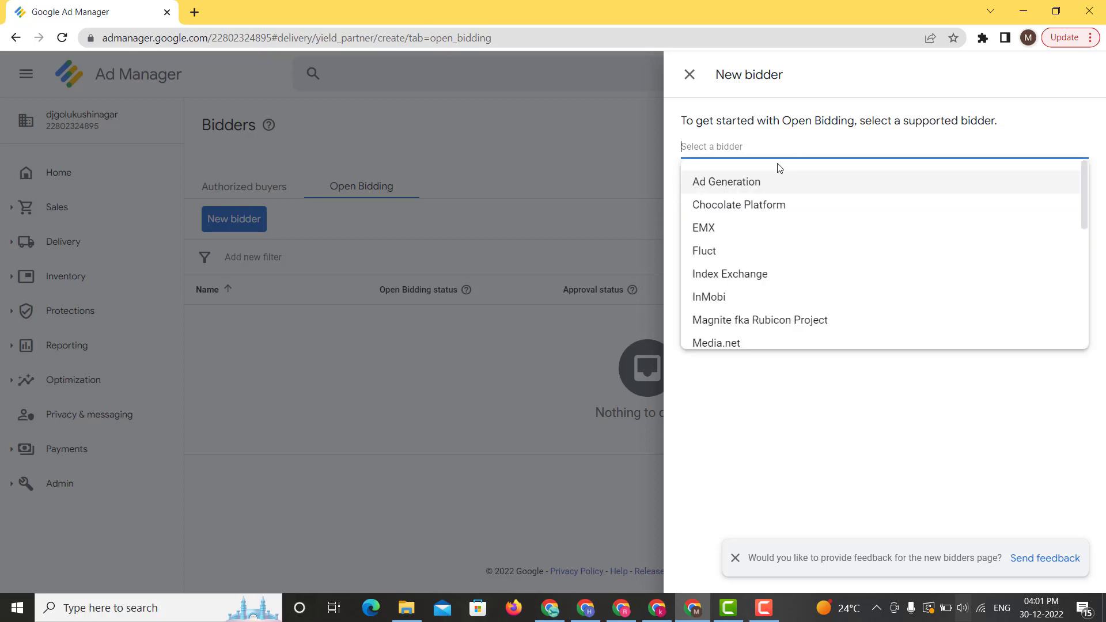
{"action": "scroll", "coordinate": [736, 257], "scroll_direction": "down", "scroll_amount": 5}
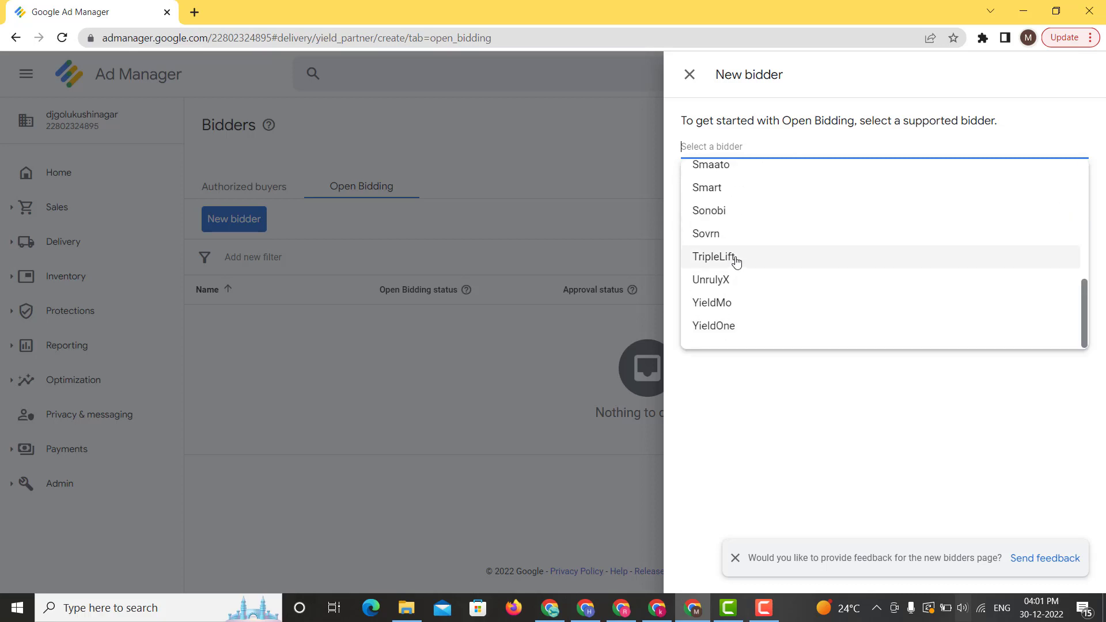
{"action": "scroll", "coordinate": [736, 260], "scroll_direction": "up", "scroll_amount": 5}
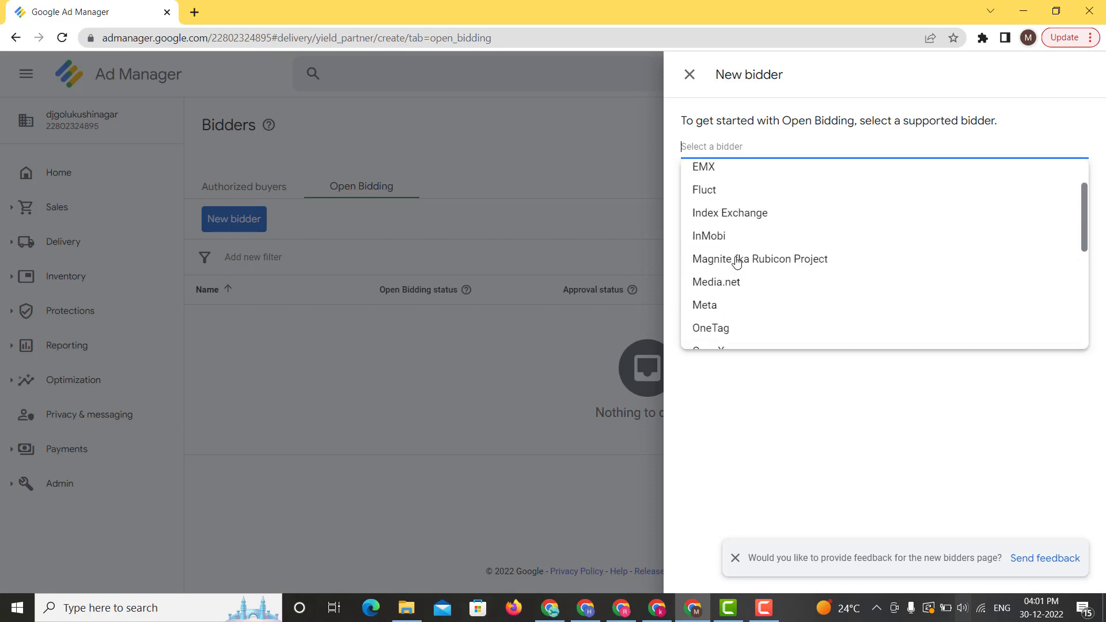
{"action": "scroll", "coordinate": [737, 260], "scroll_direction": "up", "scroll_amount": 1}
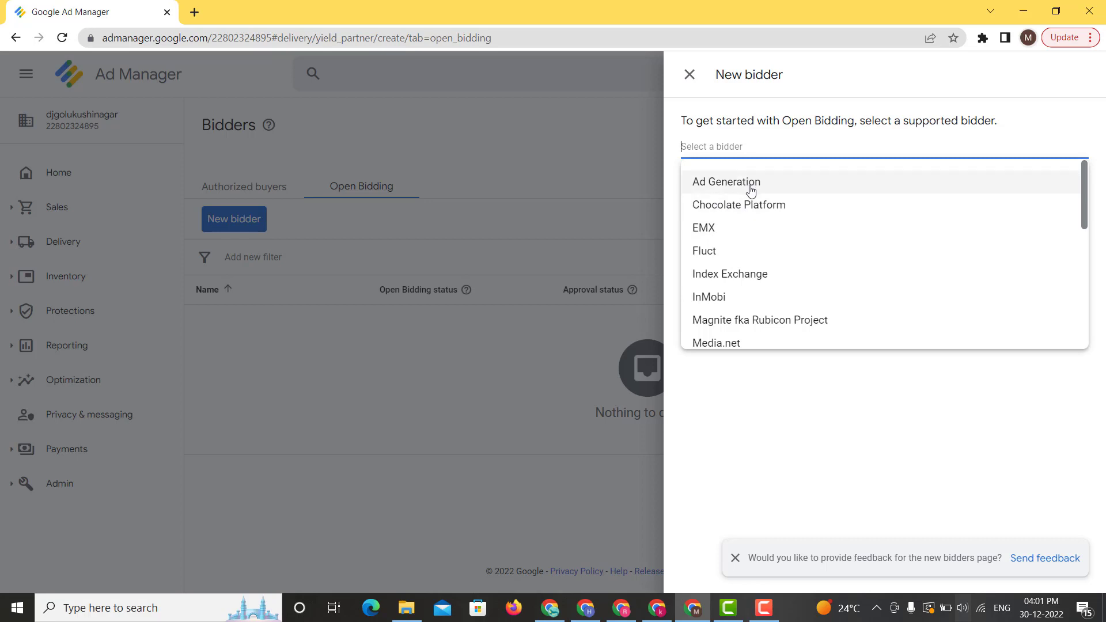
{"action": "scroll", "coordinate": [725, 242], "scroll_direction": "down", "scroll_amount": 3}
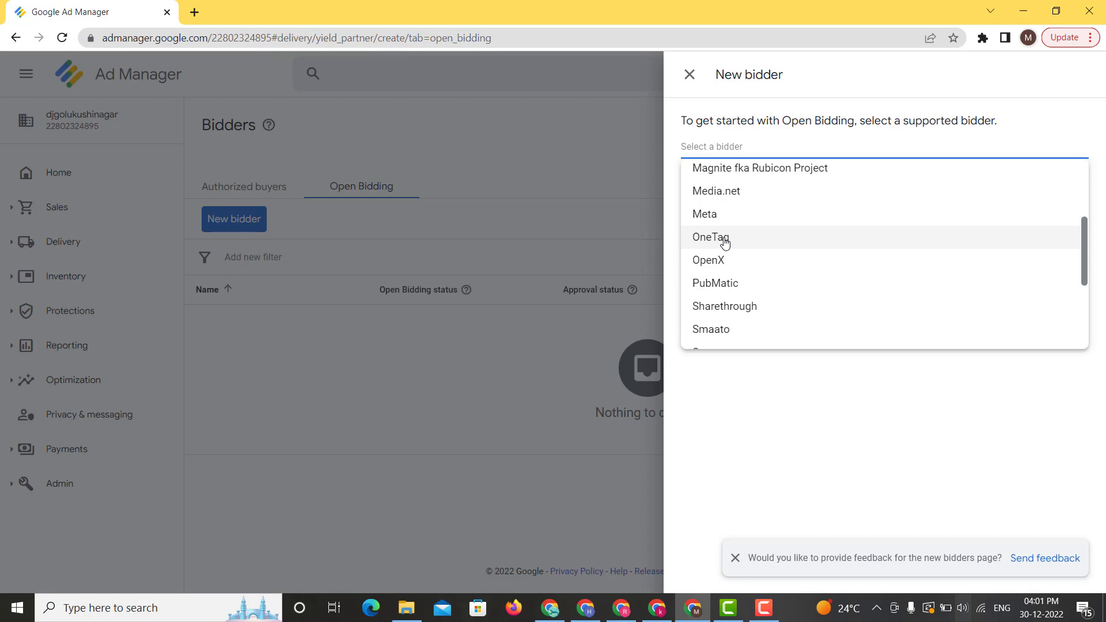
{"action": "scroll", "coordinate": [725, 242], "scroll_direction": "down", "scroll_amount": 3}
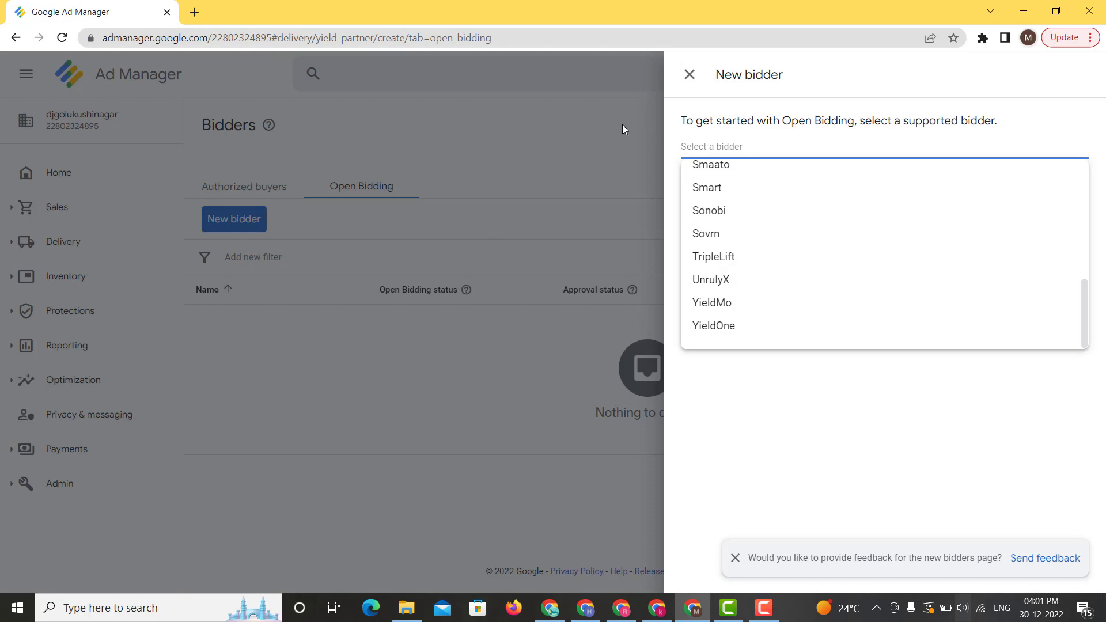
{"action": "left_click", "coordinate": [690, 75]}
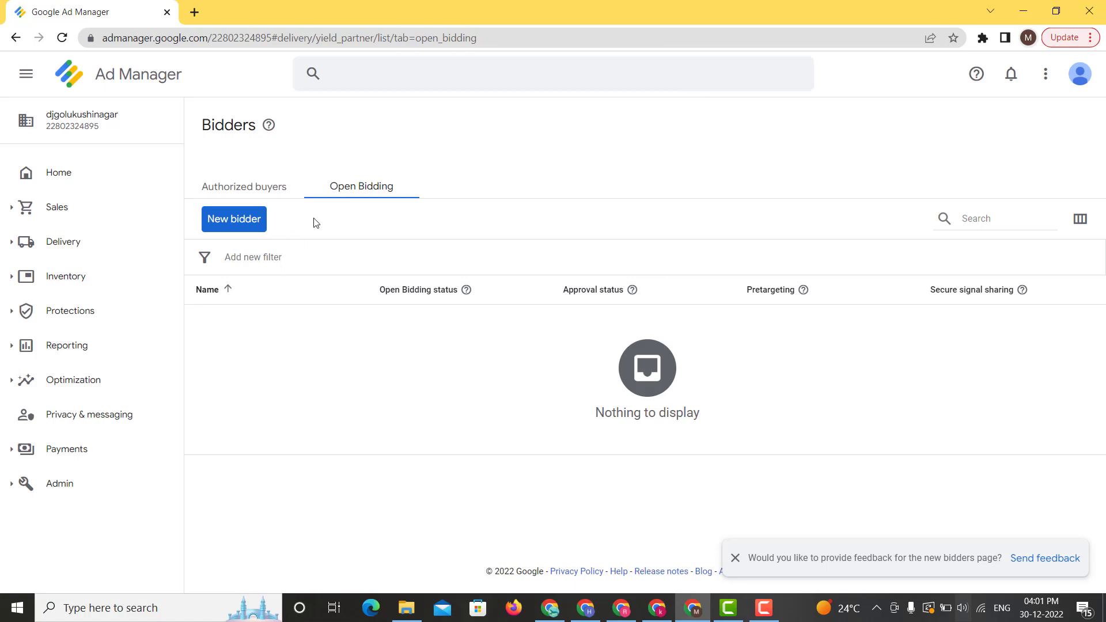
Step: Return to the authorized buyers and look through the first page of the list
{"action": "left_click", "coordinate": [250, 198]}
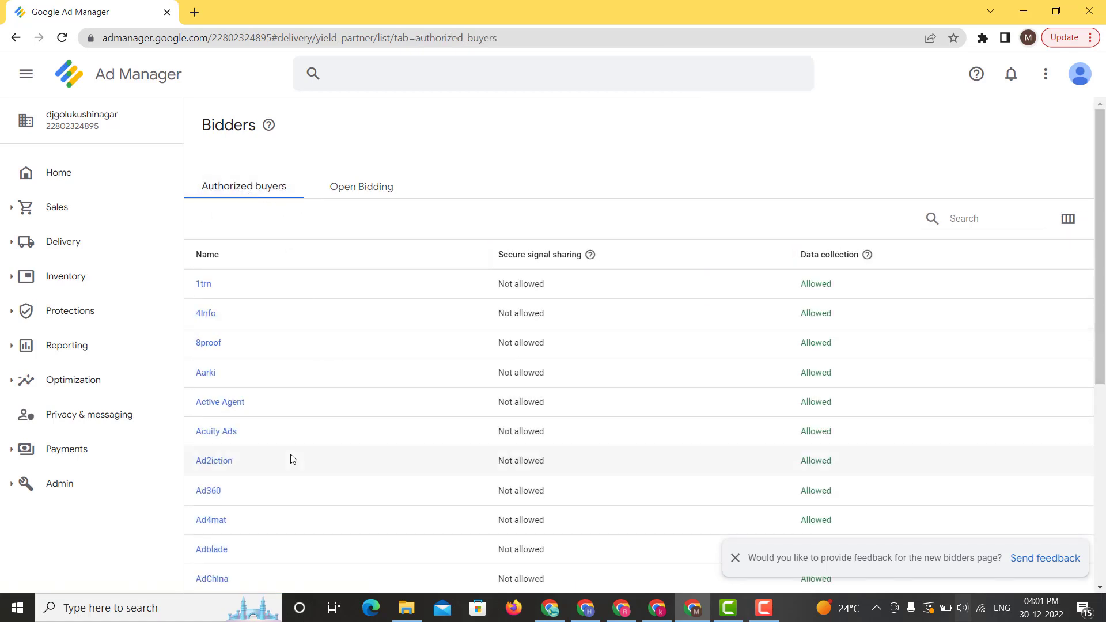
{"action": "scroll", "coordinate": [293, 459], "scroll_direction": "down", "scroll_amount": 6}
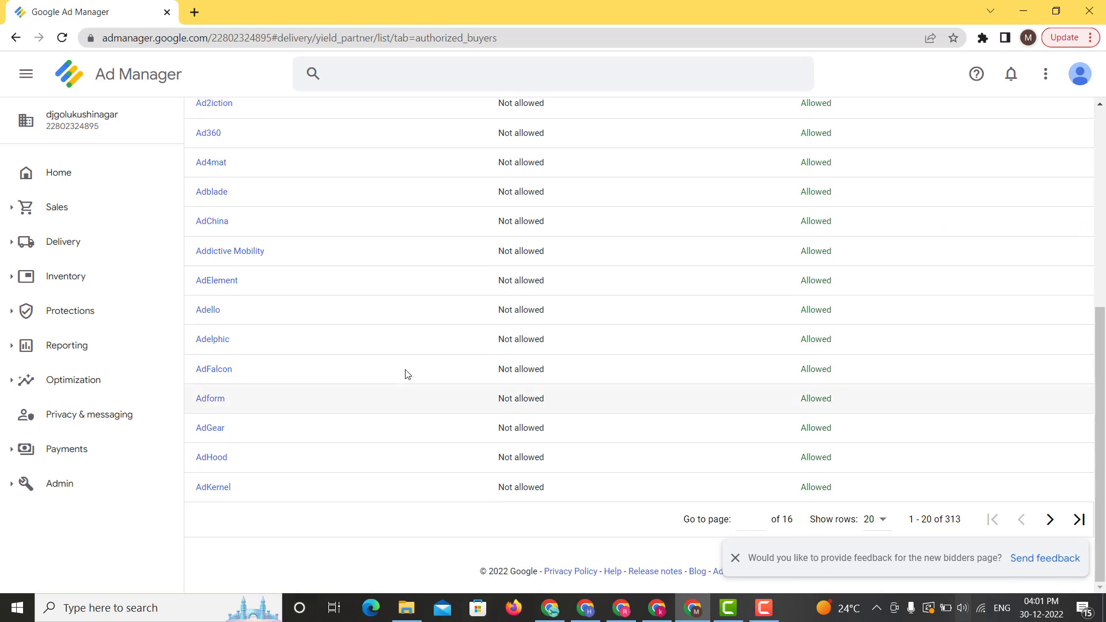
{"action": "scroll", "coordinate": [408, 373], "scroll_direction": "up", "scroll_amount": 6}
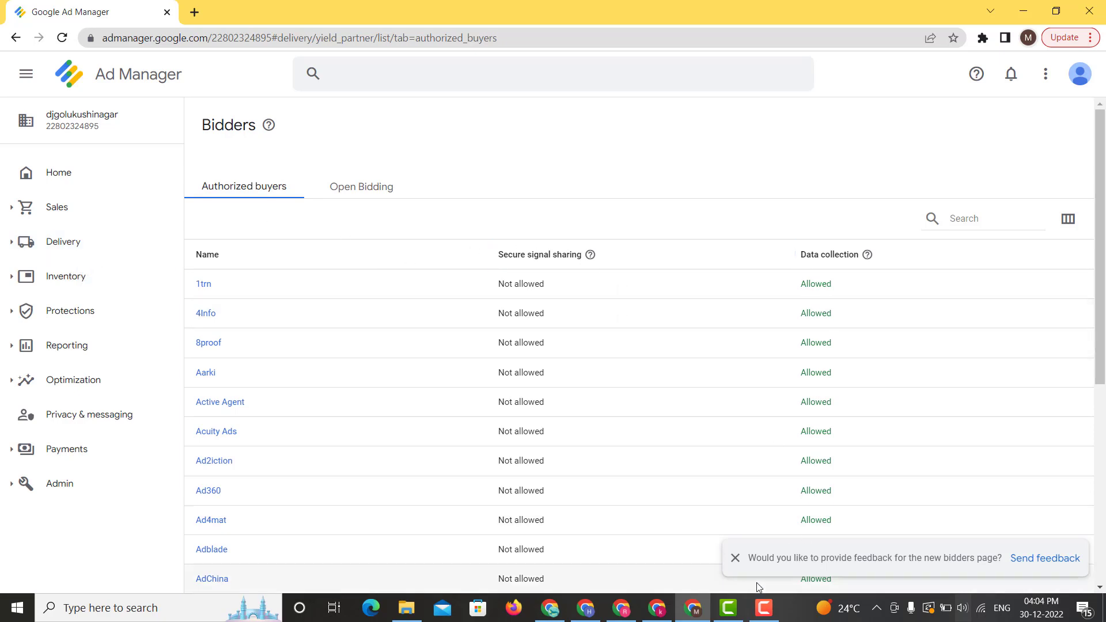
{"action": "left_click", "coordinate": [758, 605]}
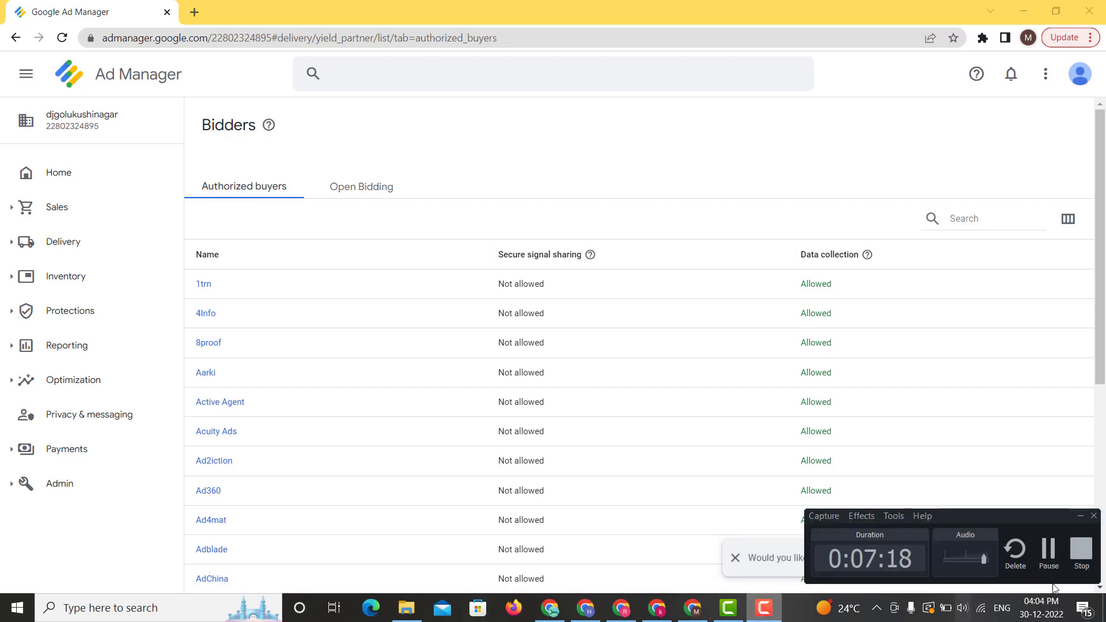